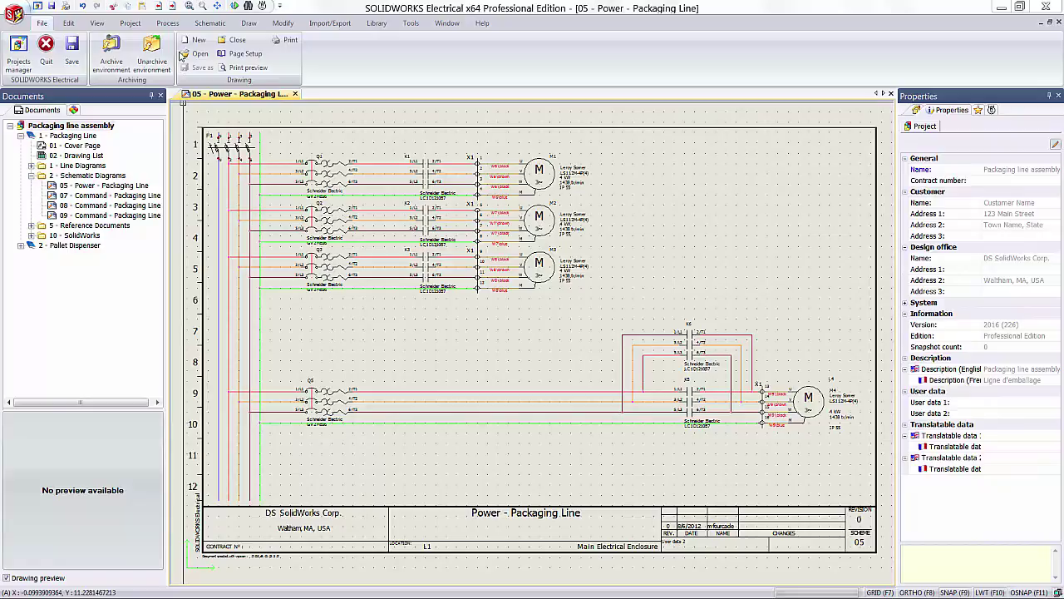
Step: Open the Excel export / import template manager from the project configurations
click(137, 24)
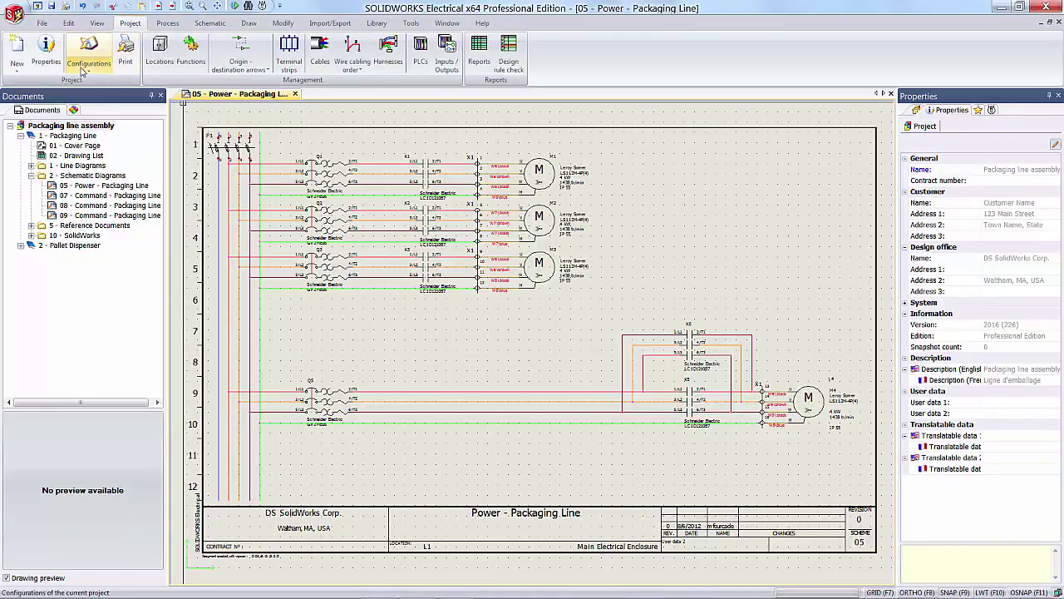
click(83, 70)
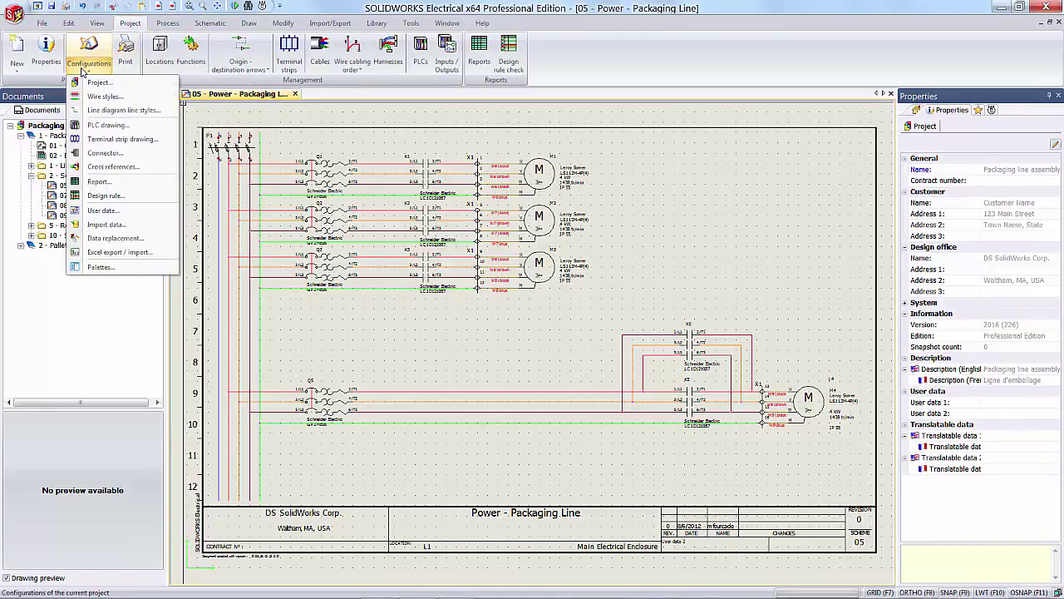
click(112, 253)
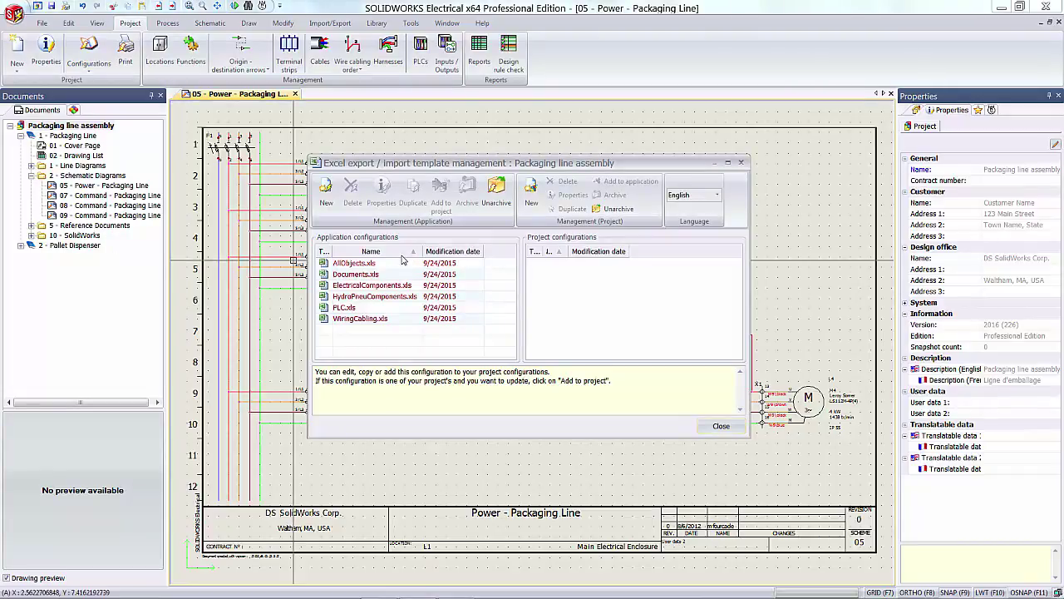
Step: Start a new Excel template named 'alex' with the xlsx extension
click(332, 200)
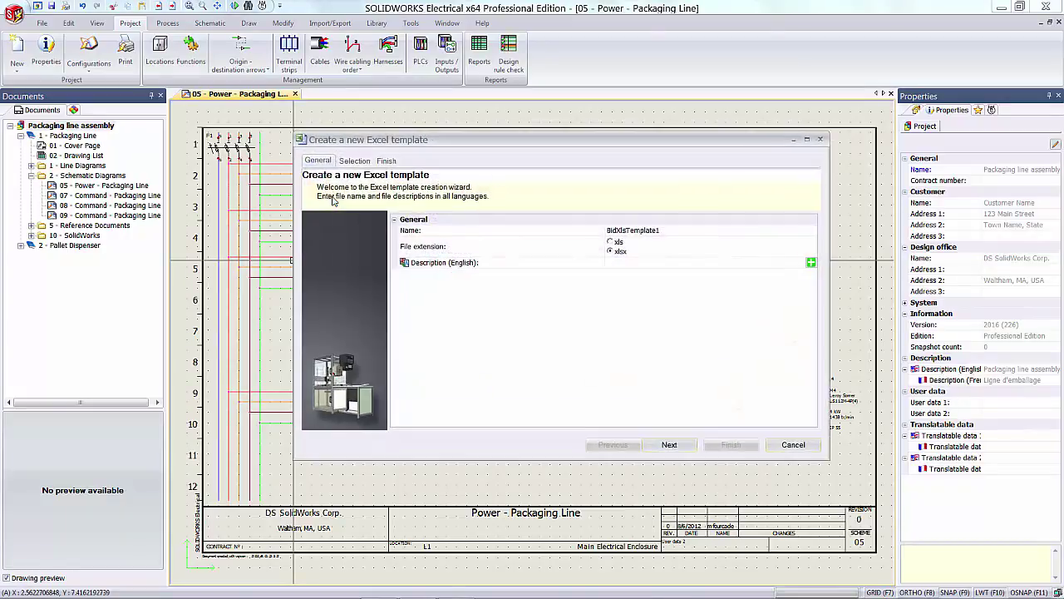
click(681, 233)
key(ctrl+a)
text(a)
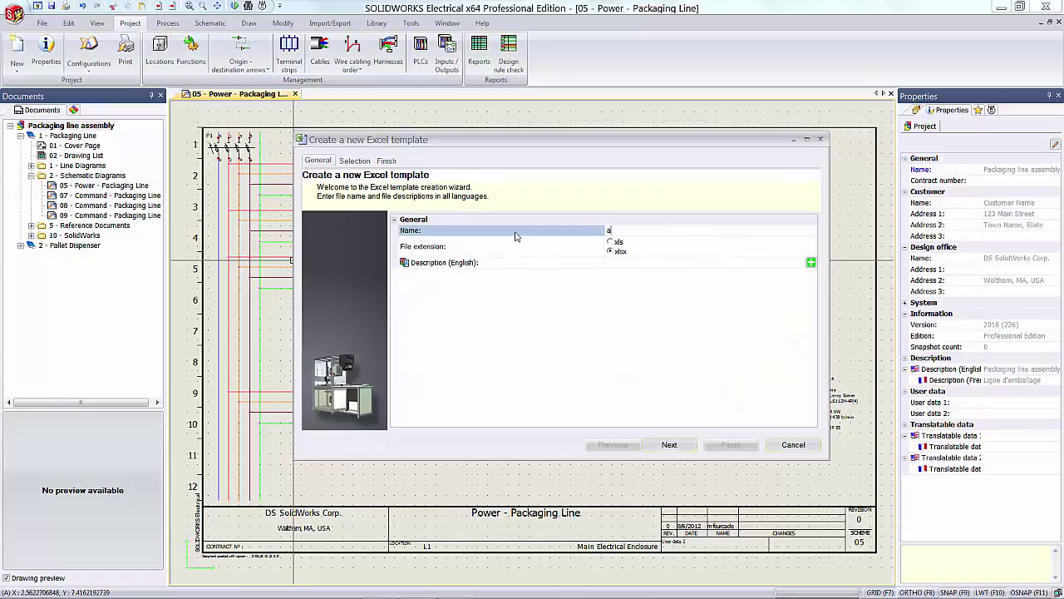
text(lex)
click(615, 263)
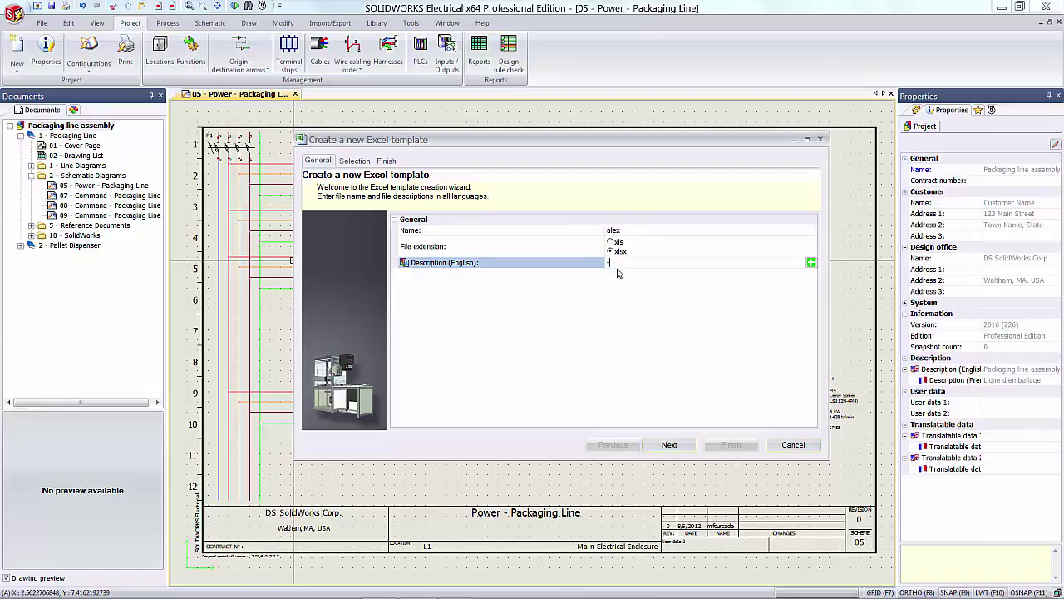
Step: Tick Circuit-breaker, Switch; Contactor, relay; and Motors as the objects to export
click(668, 444)
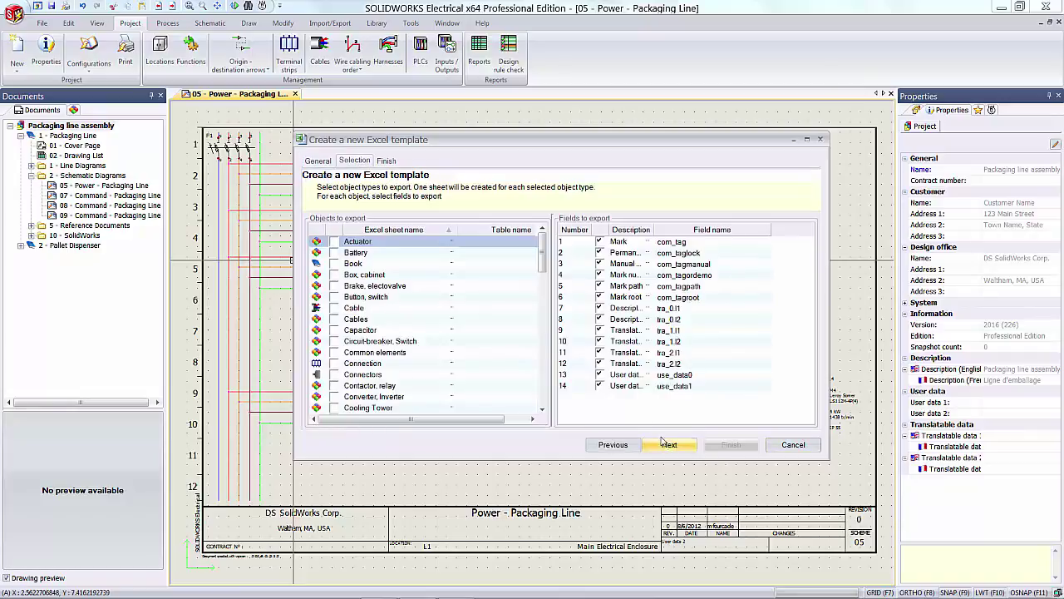
mouse_move(544, 265)
mouse_down()
mouse_move(547, 397)
mouse_move(545, 263)
mouse_move(545, 281)
mouse_up()
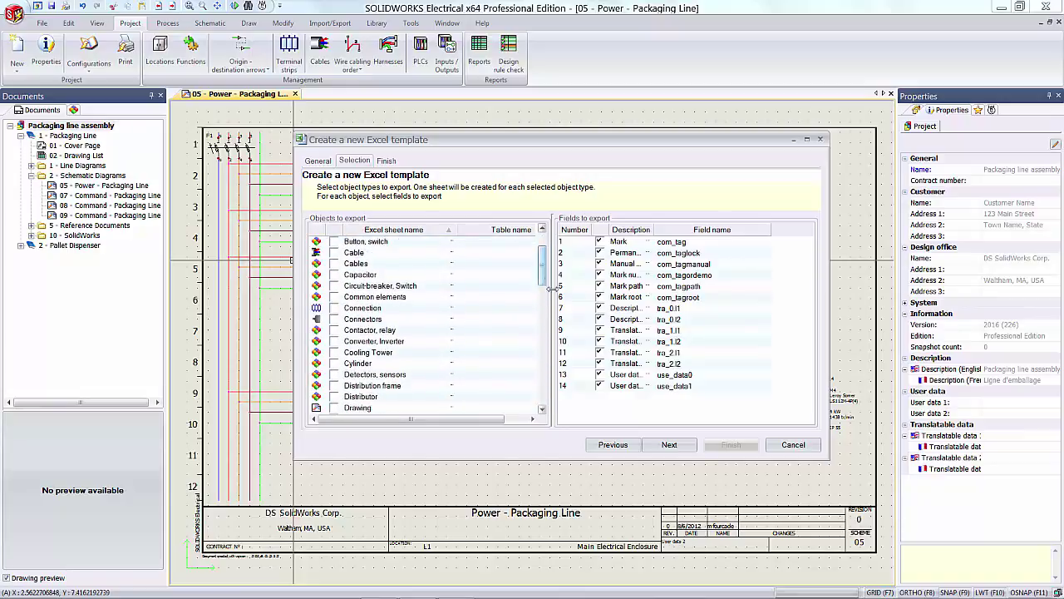
click(333, 286)
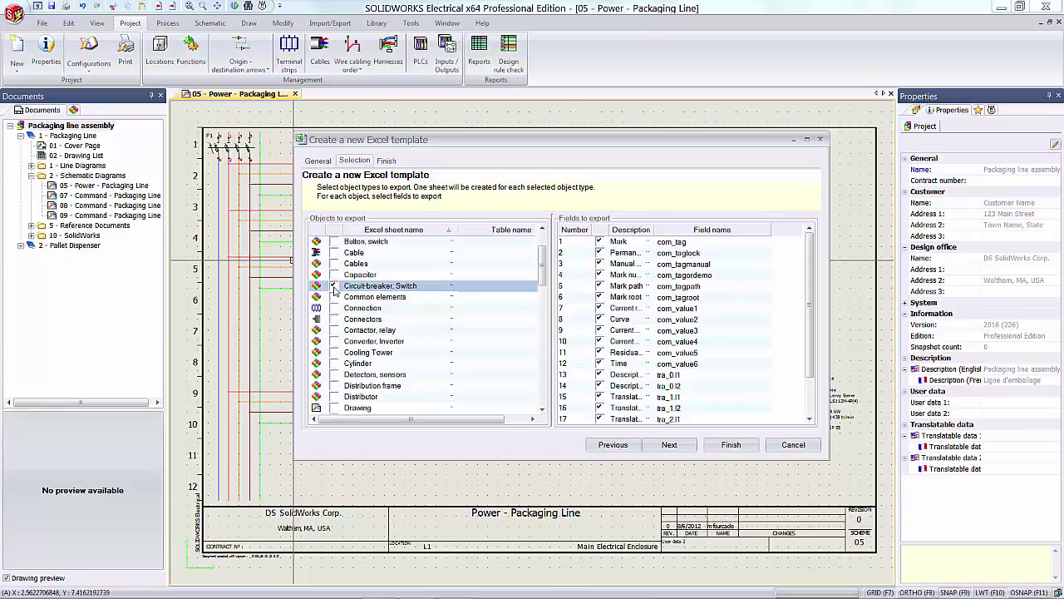
click(337, 332)
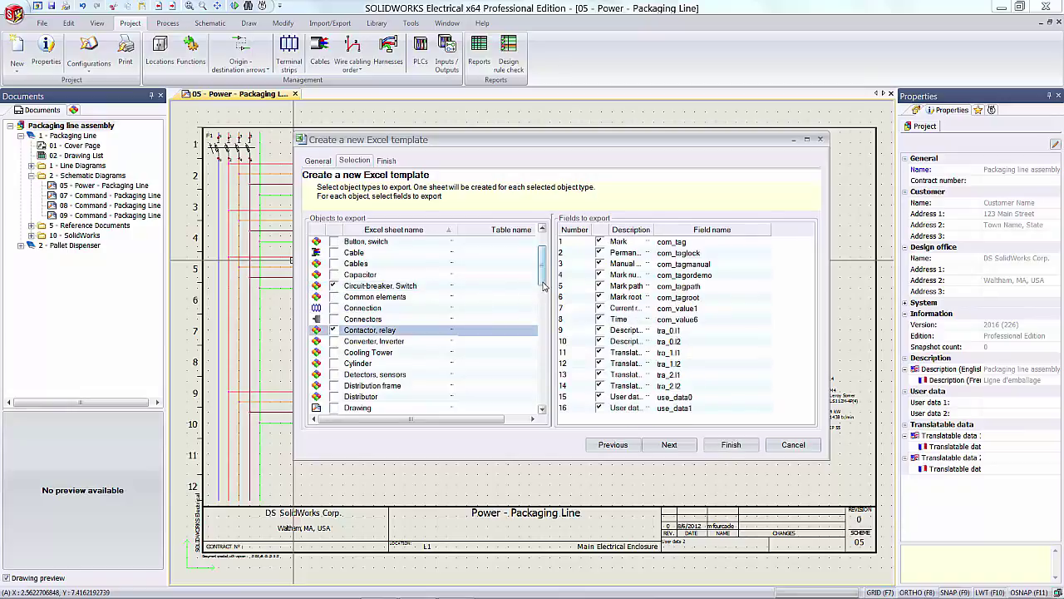
drag(541, 283, 542, 366)
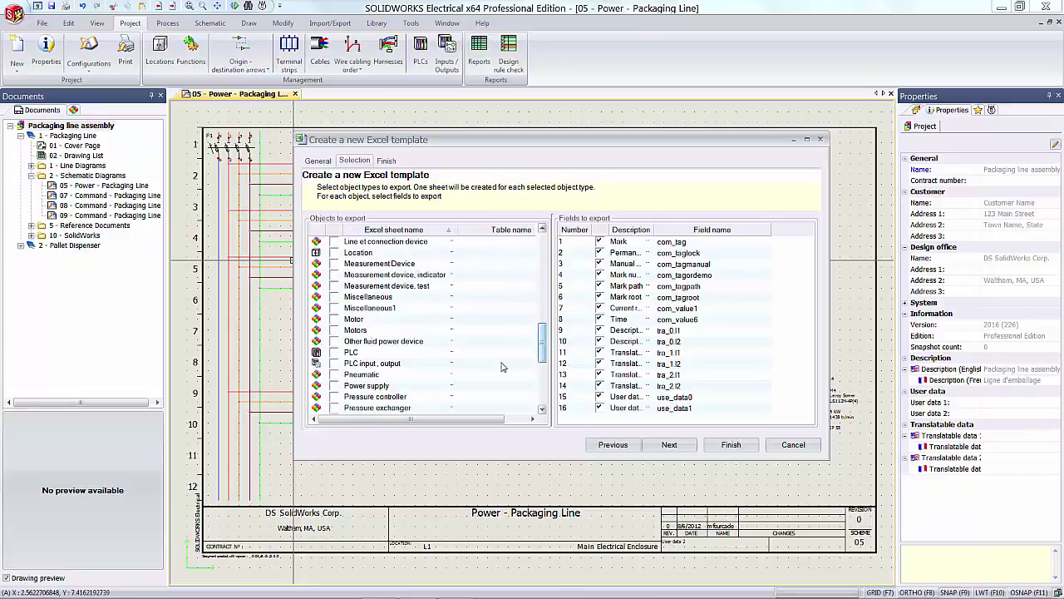
click(332, 331)
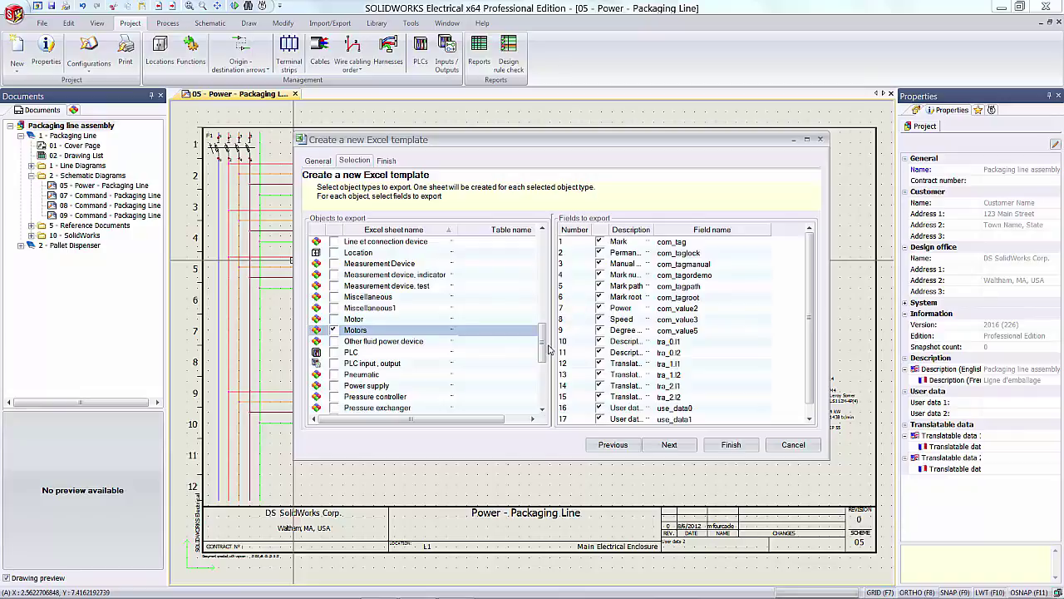
drag(543, 348, 544, 399)
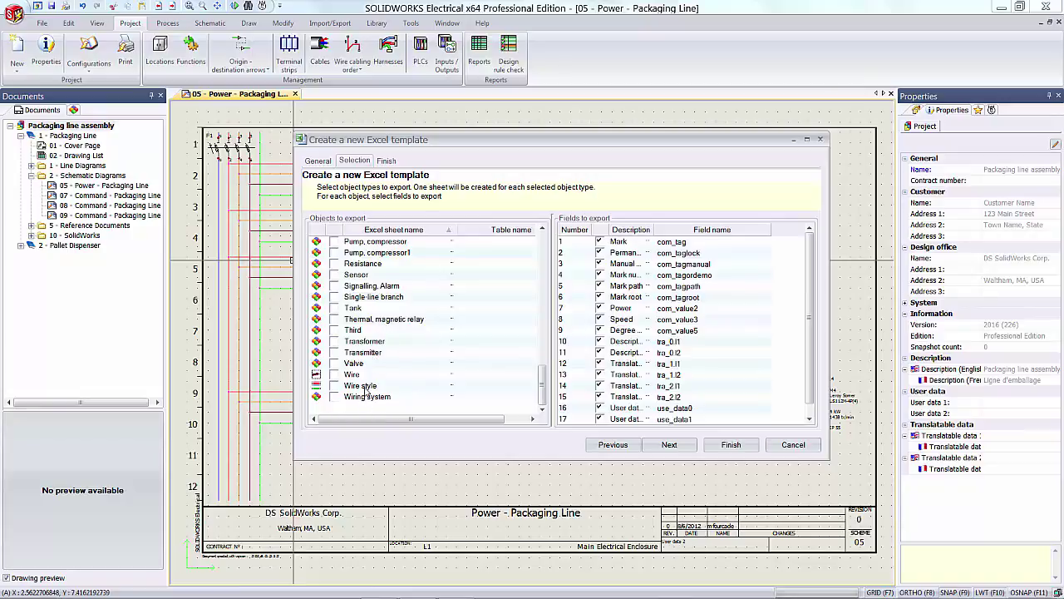
Step: Check the Contactor, relay and Motors field lists in the summary, then finish and open the template
click(680, 446)
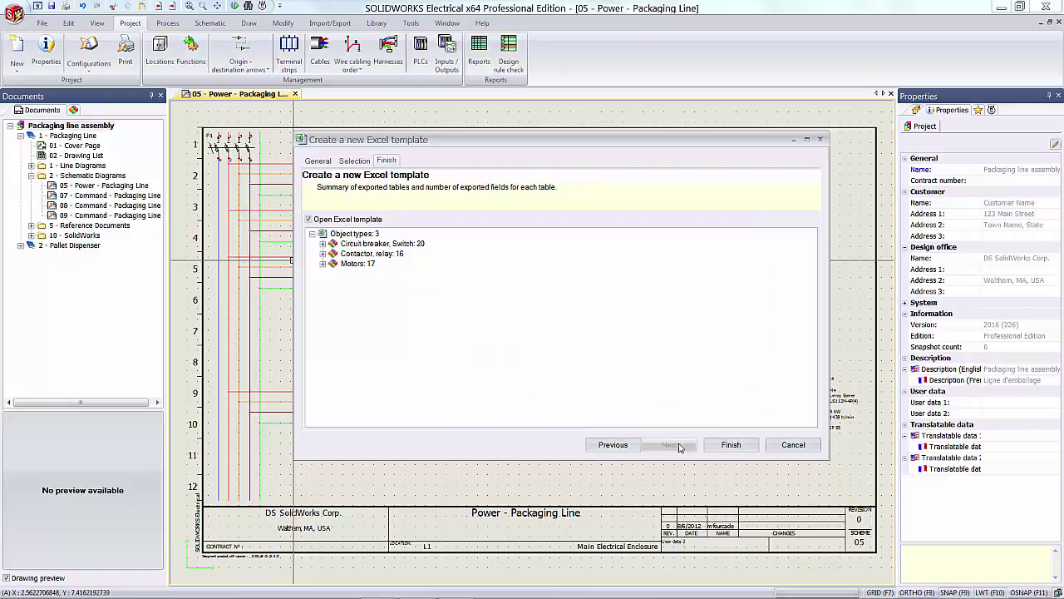
click(322, 253)
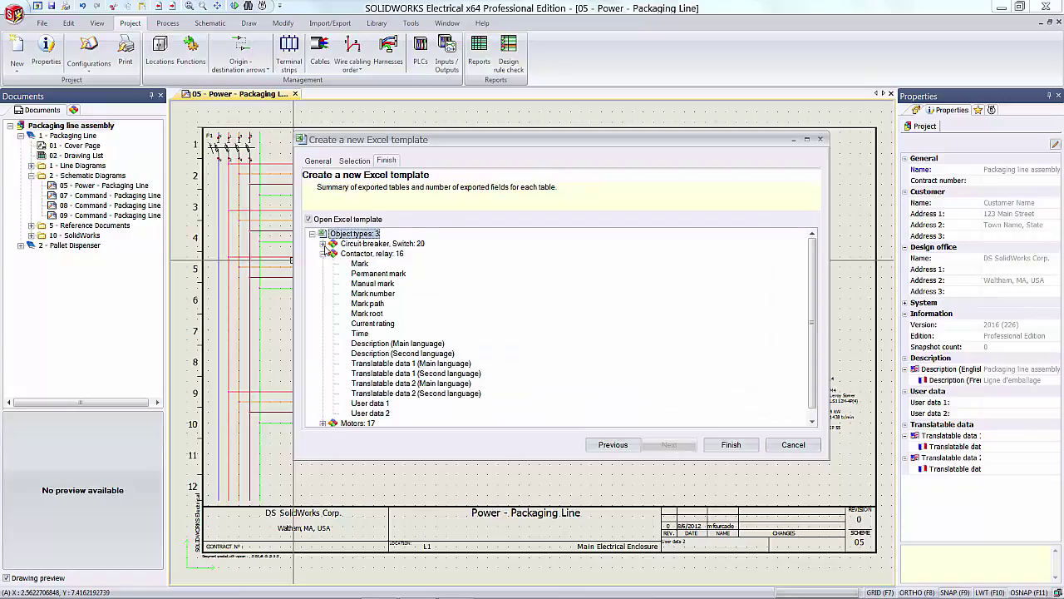
scroll(325, 249, down, 1)
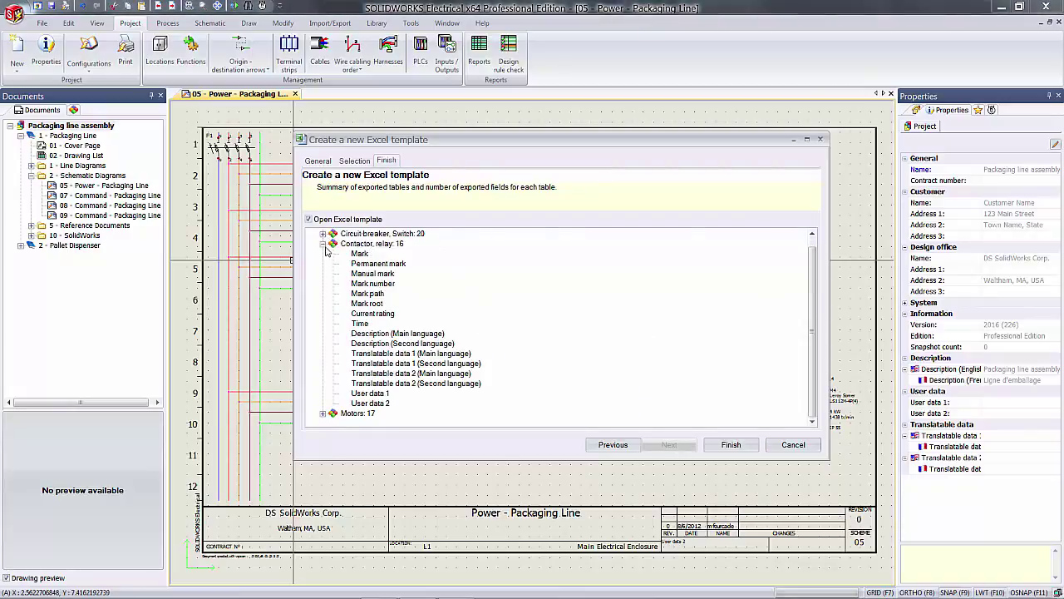
click(323, 245)
click(324, 265)
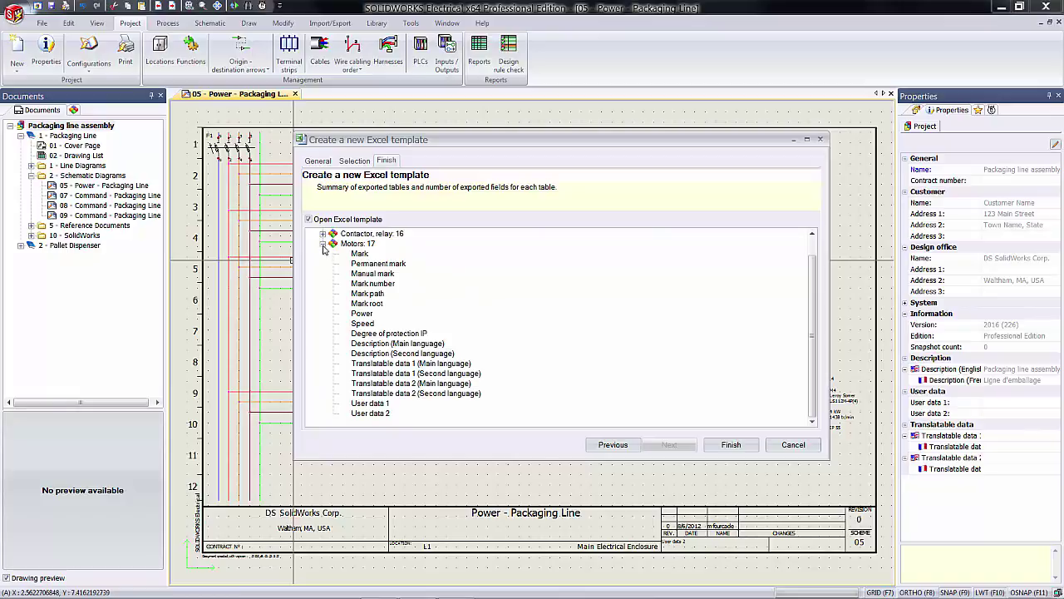
click(324, 244)
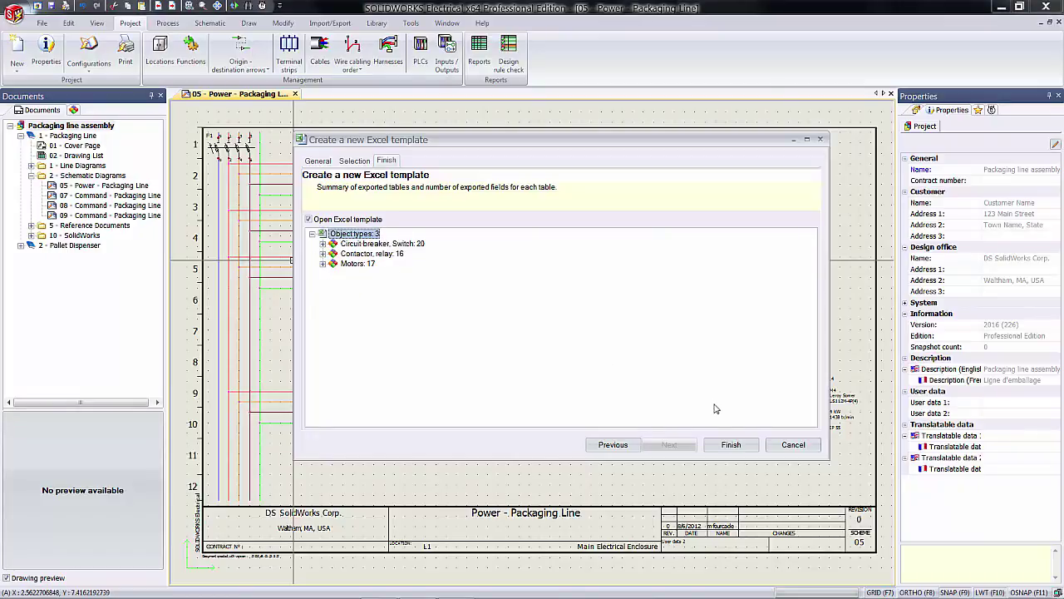
click(731, 446)
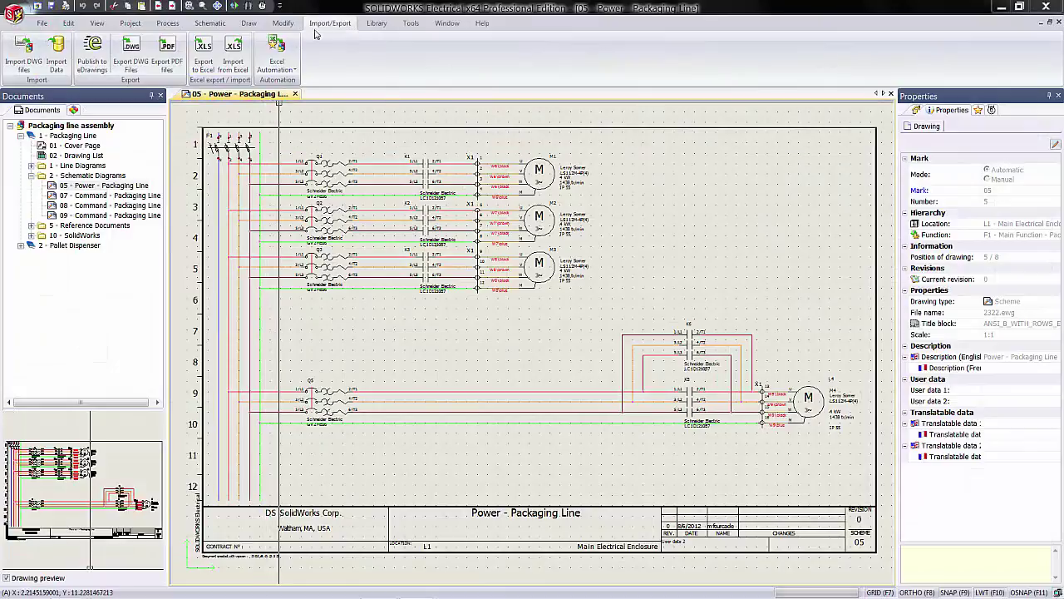
Step: Export the project to Excel using the alex.xlsx template into the Desktop folder
click(205, 66)
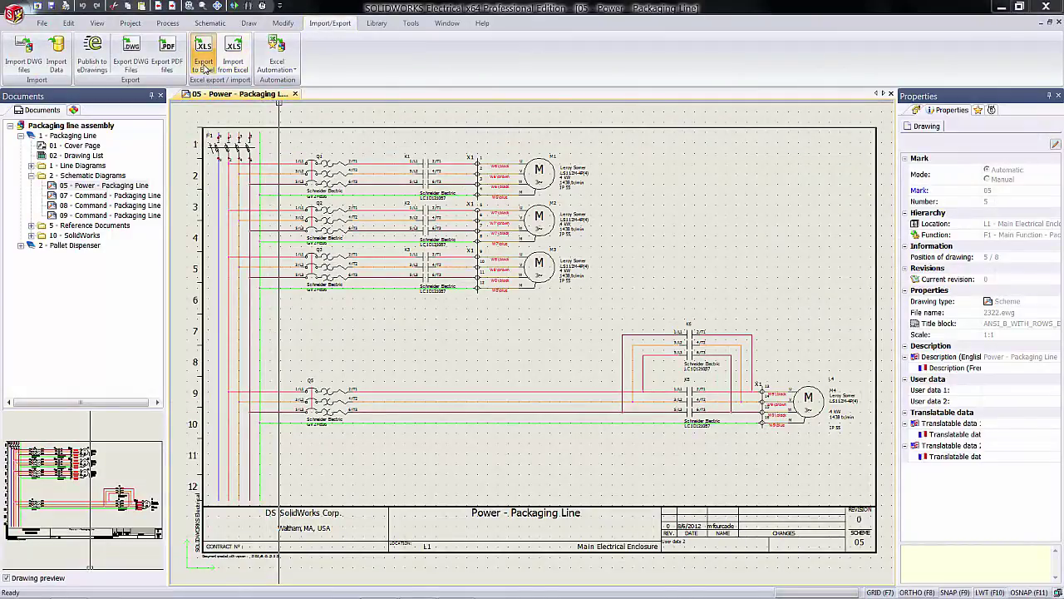
click(346, 222)
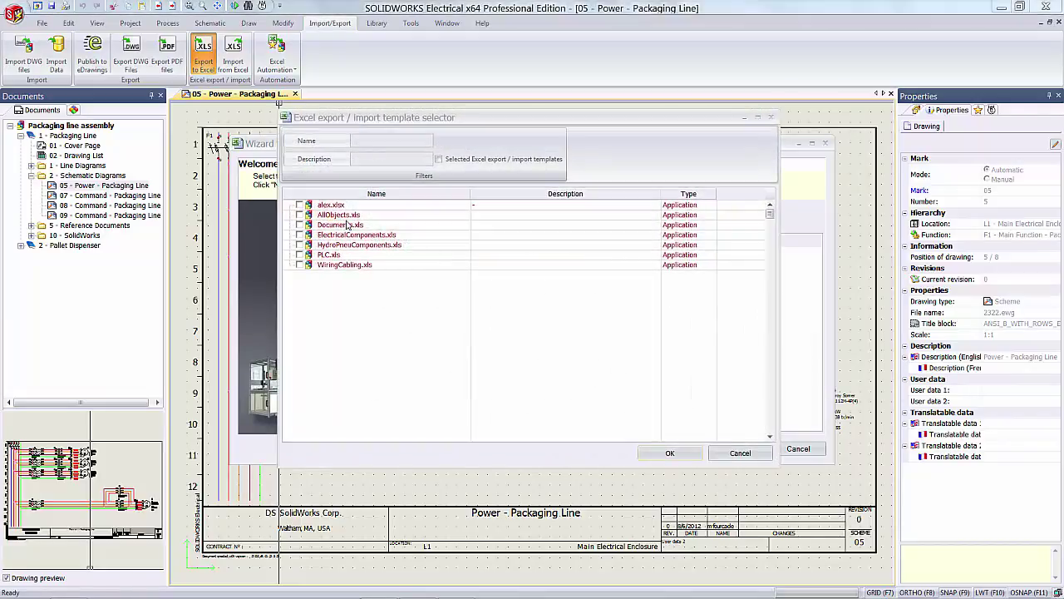
click(299, 206)
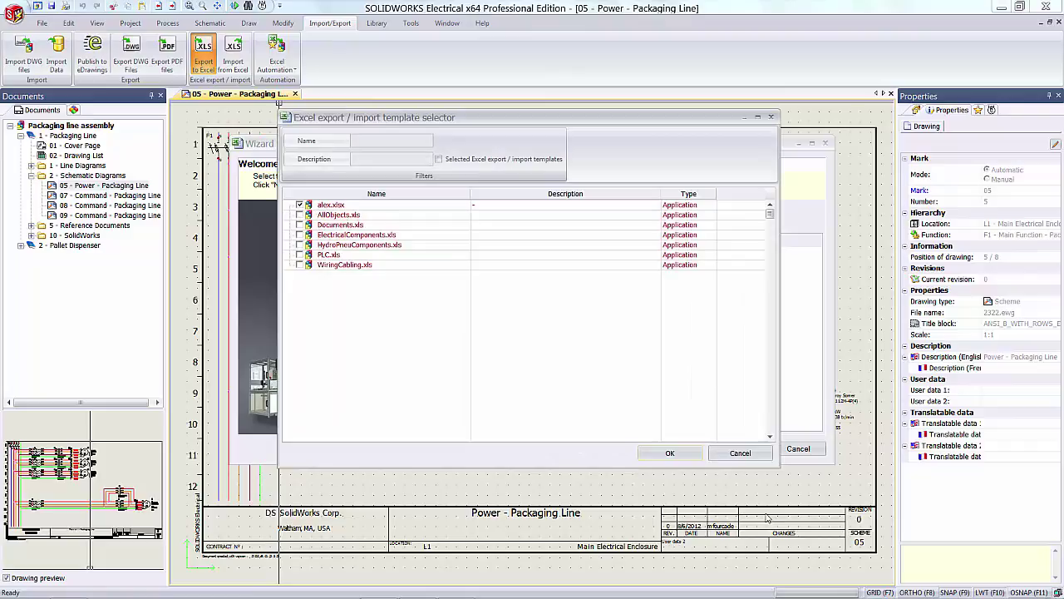
click(676, 452)
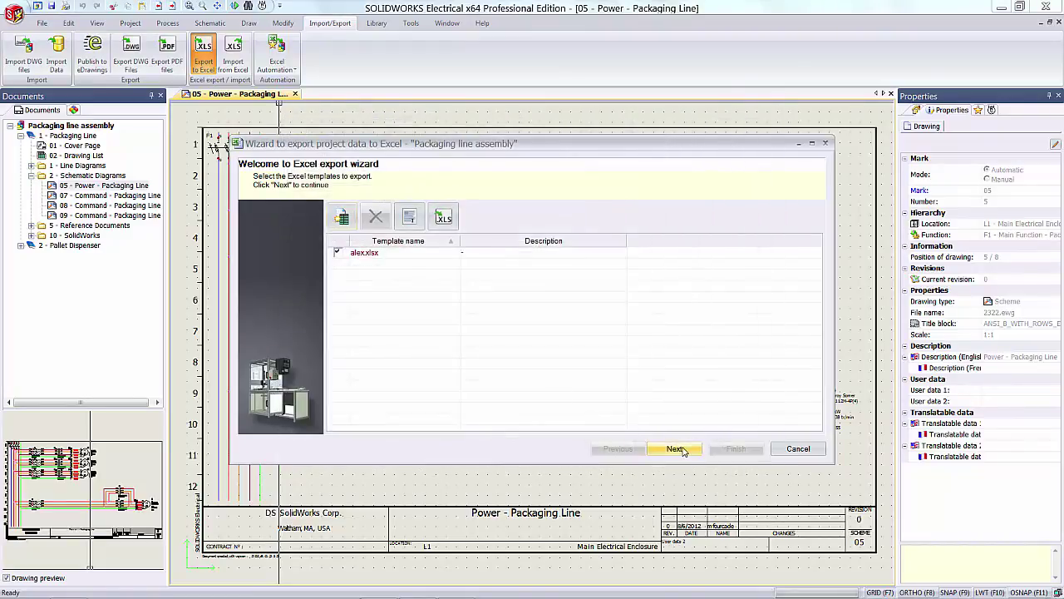
click(676, 449)
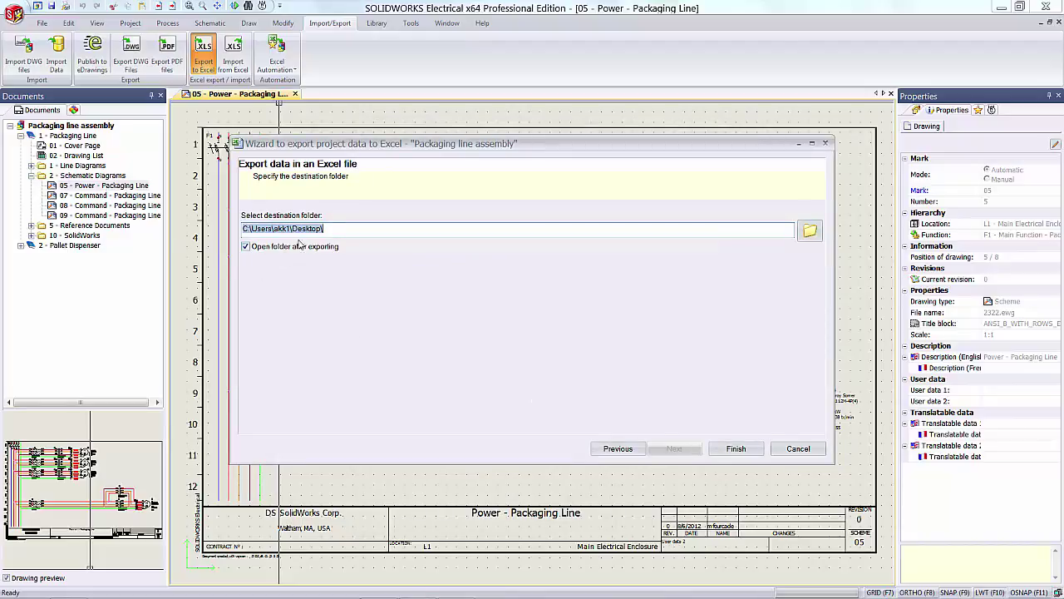
click(737, 449)
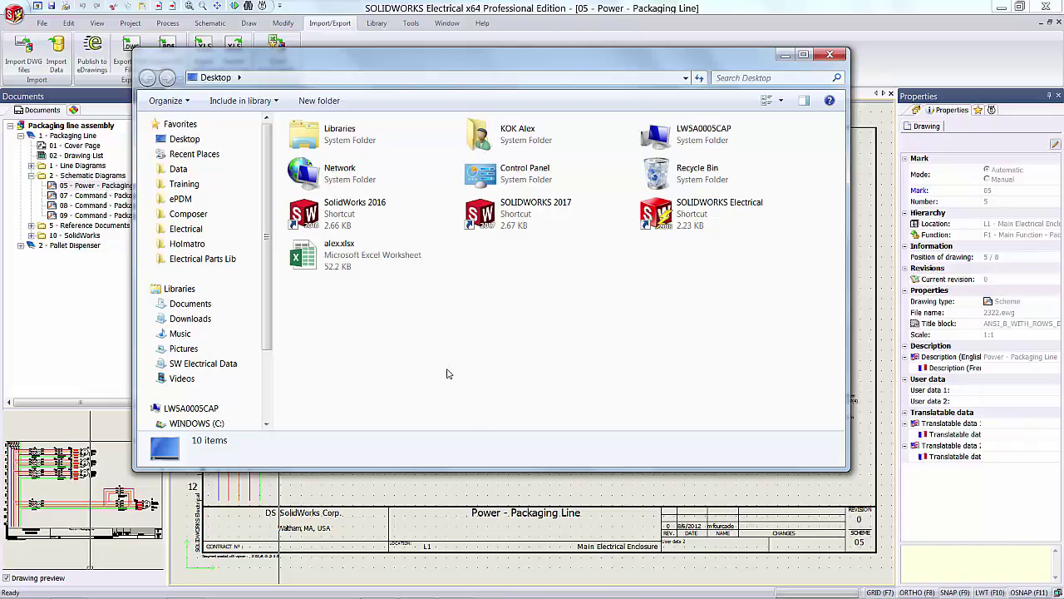
Step: Open alex.xlsx from the Desktop folder in Excel
double_click(323, 258)
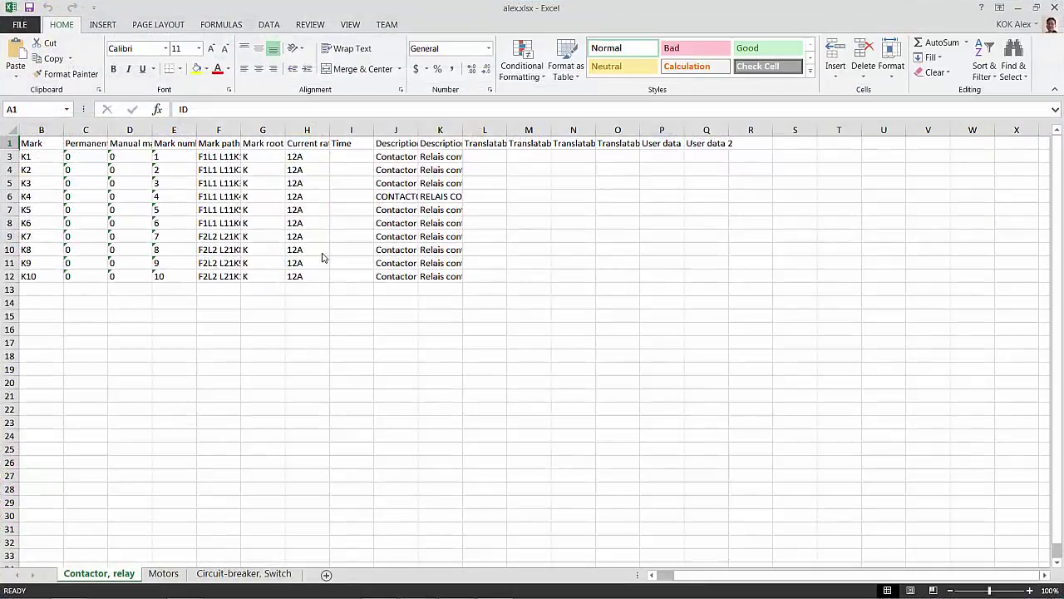
click(159, 573)
click(217, 573)
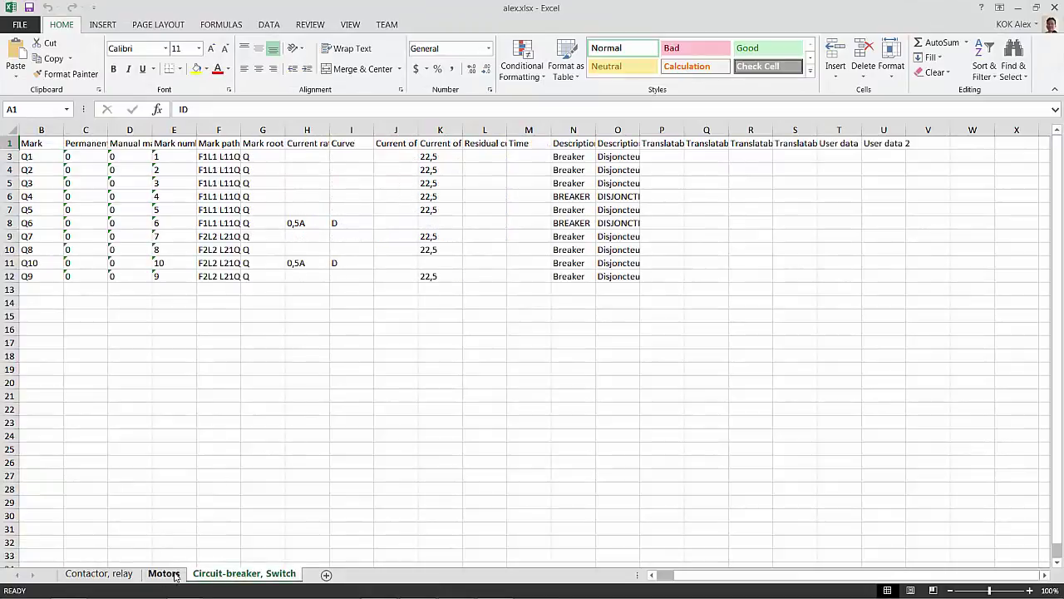
click(162, 574)
click(109, 573)
click(163, 574)
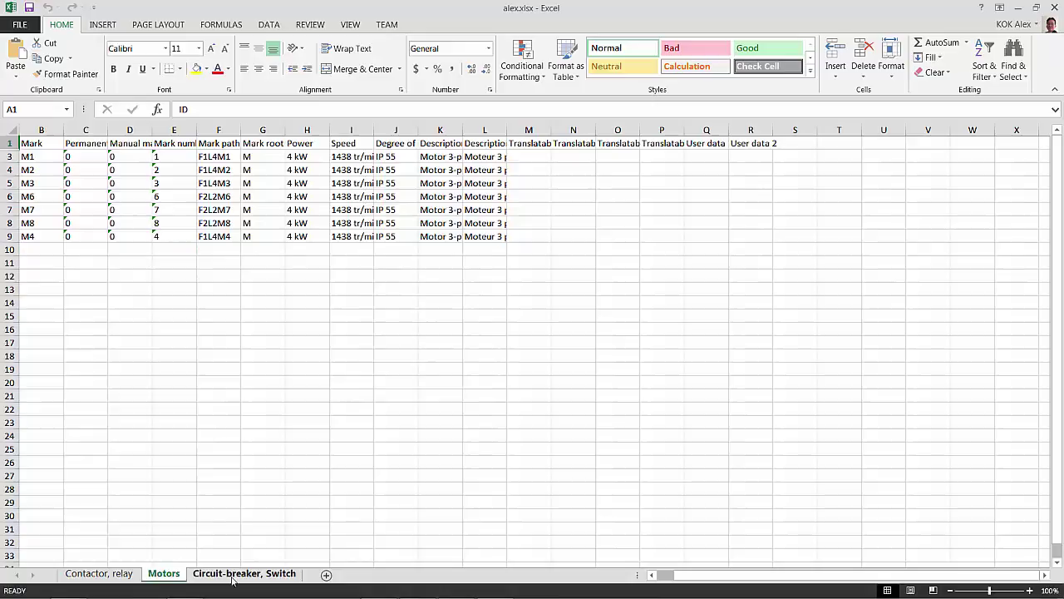
click(233, 575)
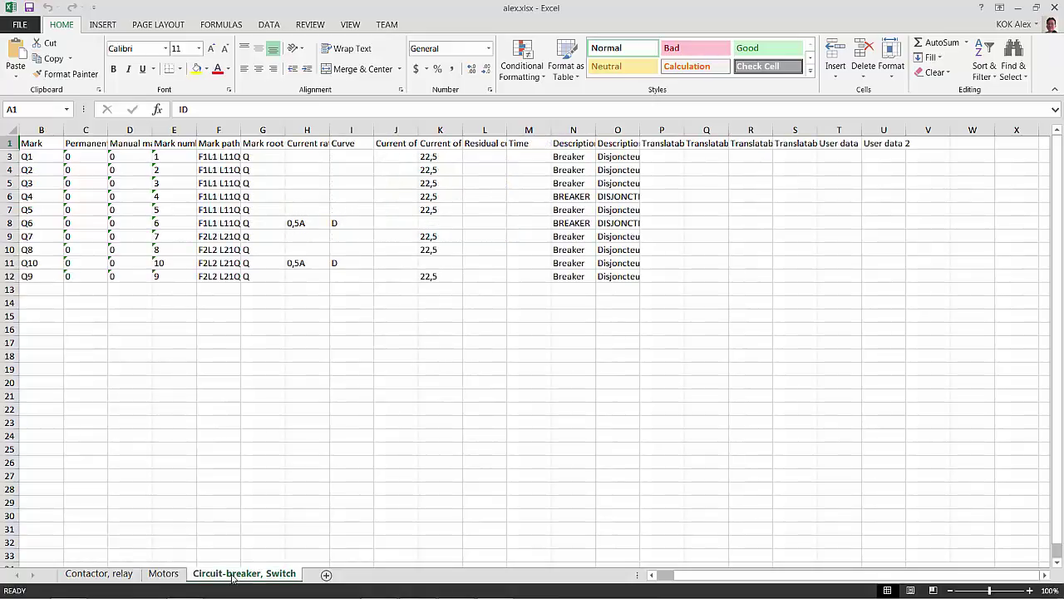
click(163, 574)
click(107, 574)
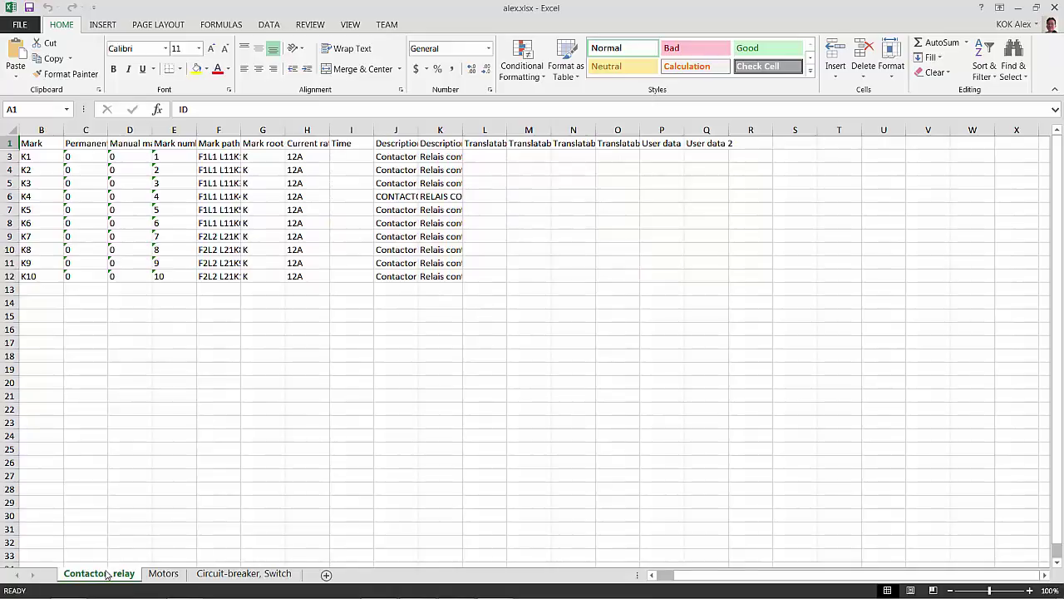
click(281, 366)
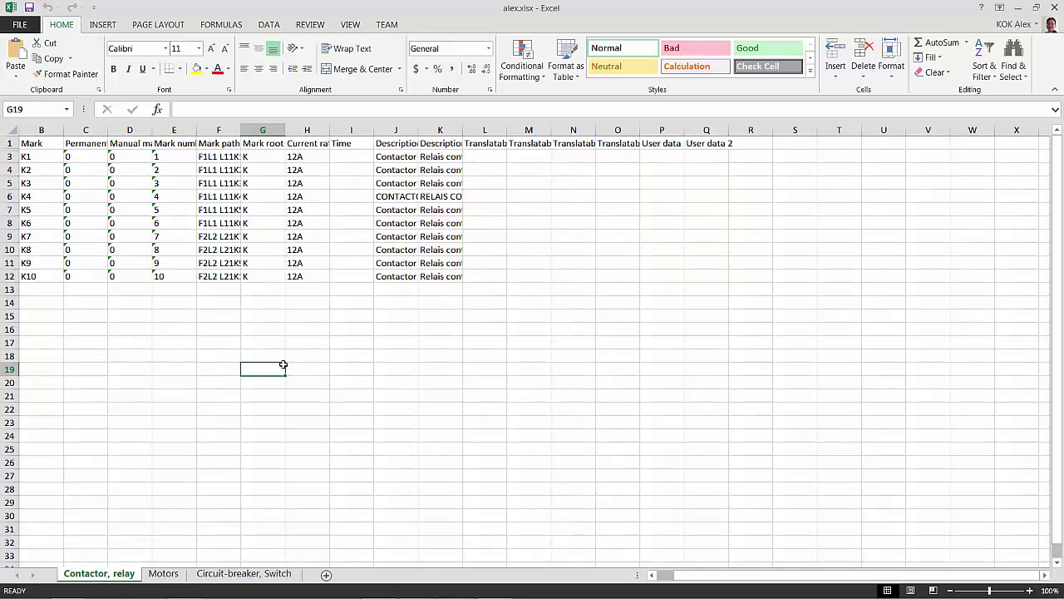